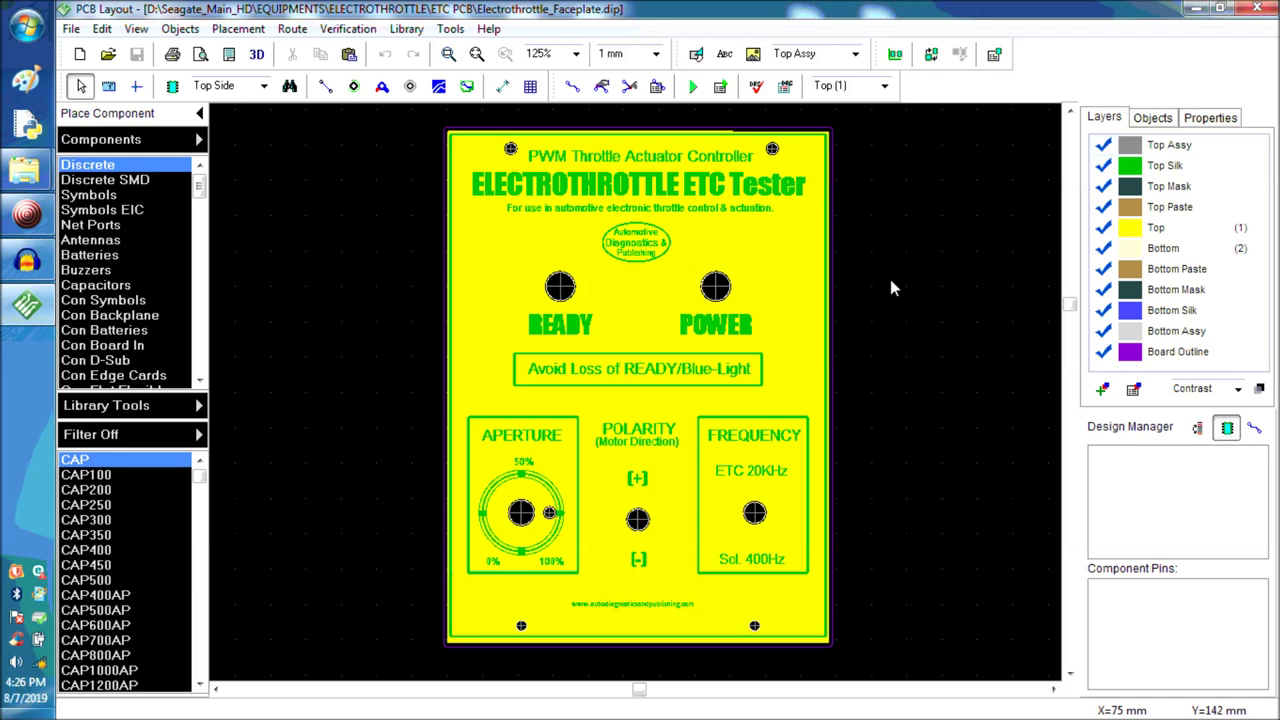
Unlock the faceplate's main title text and move it off the board to the left
click(661, 189)
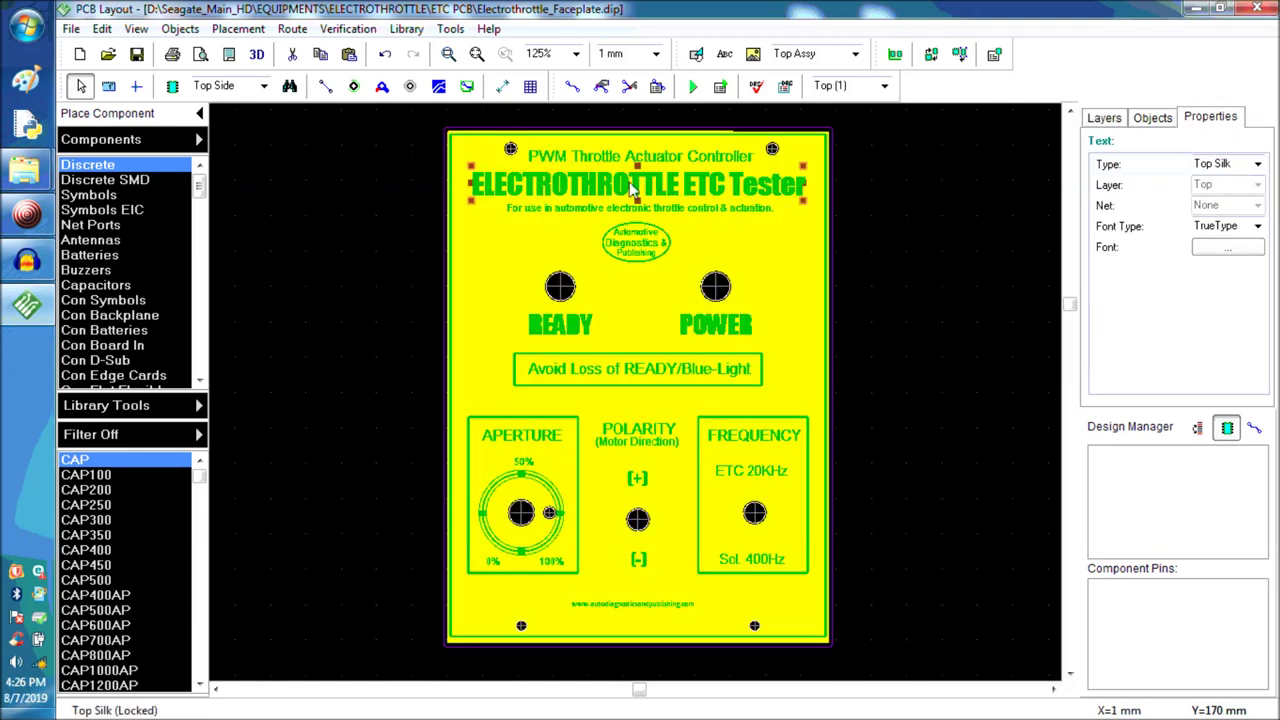
right_click(630, 187)
click(676, 222)
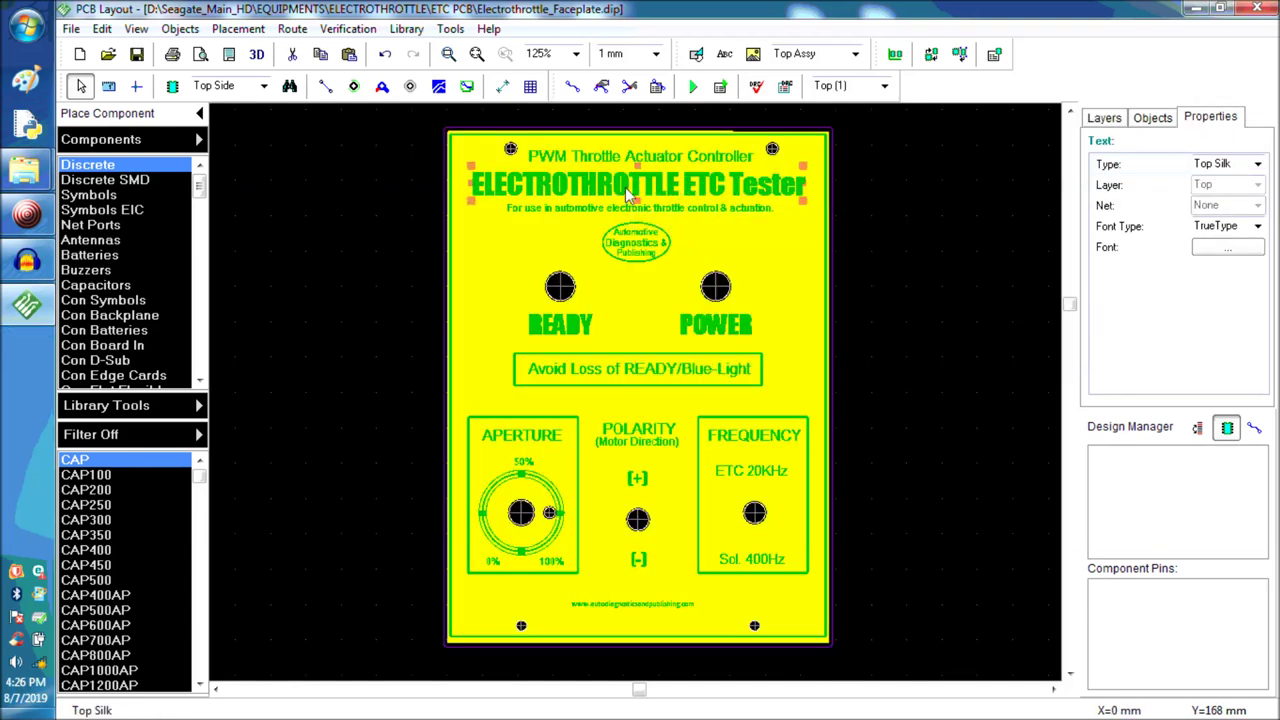
drag(628, 195, 410, 237)
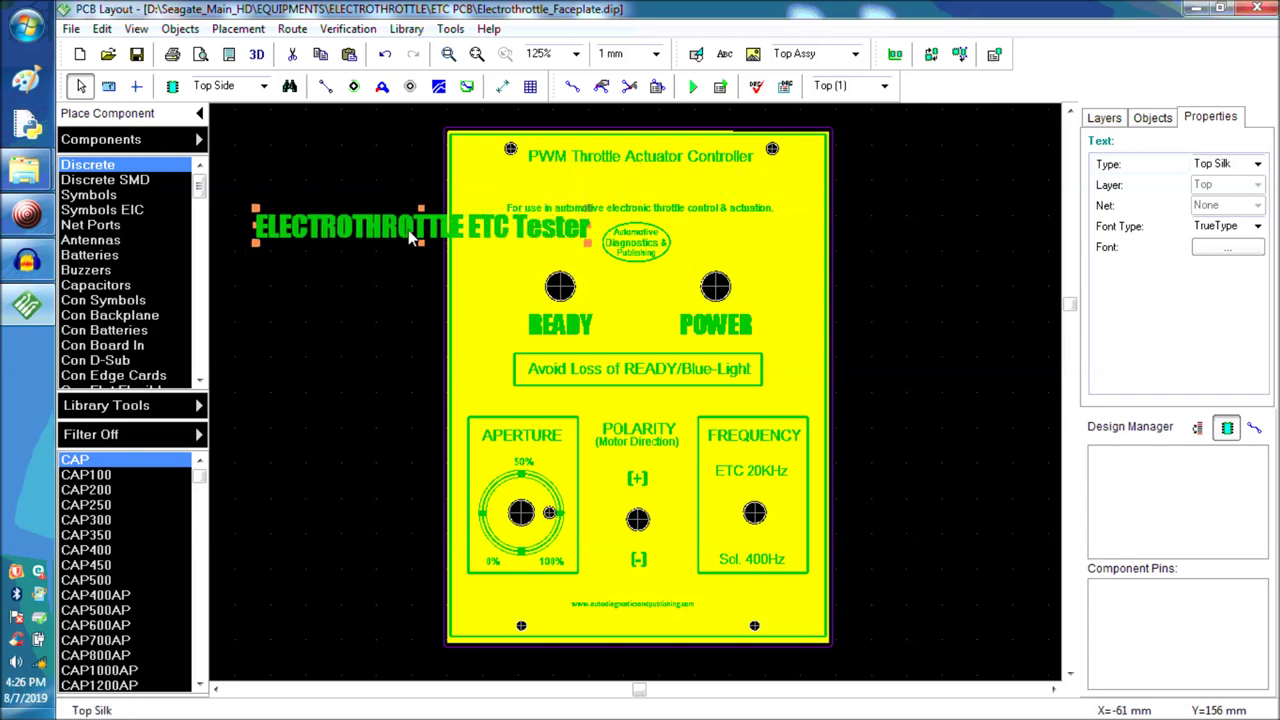
Change the title to SOFTWARE and place it under the PWM Throttle Actuator Controller line
right_click(410, 237)
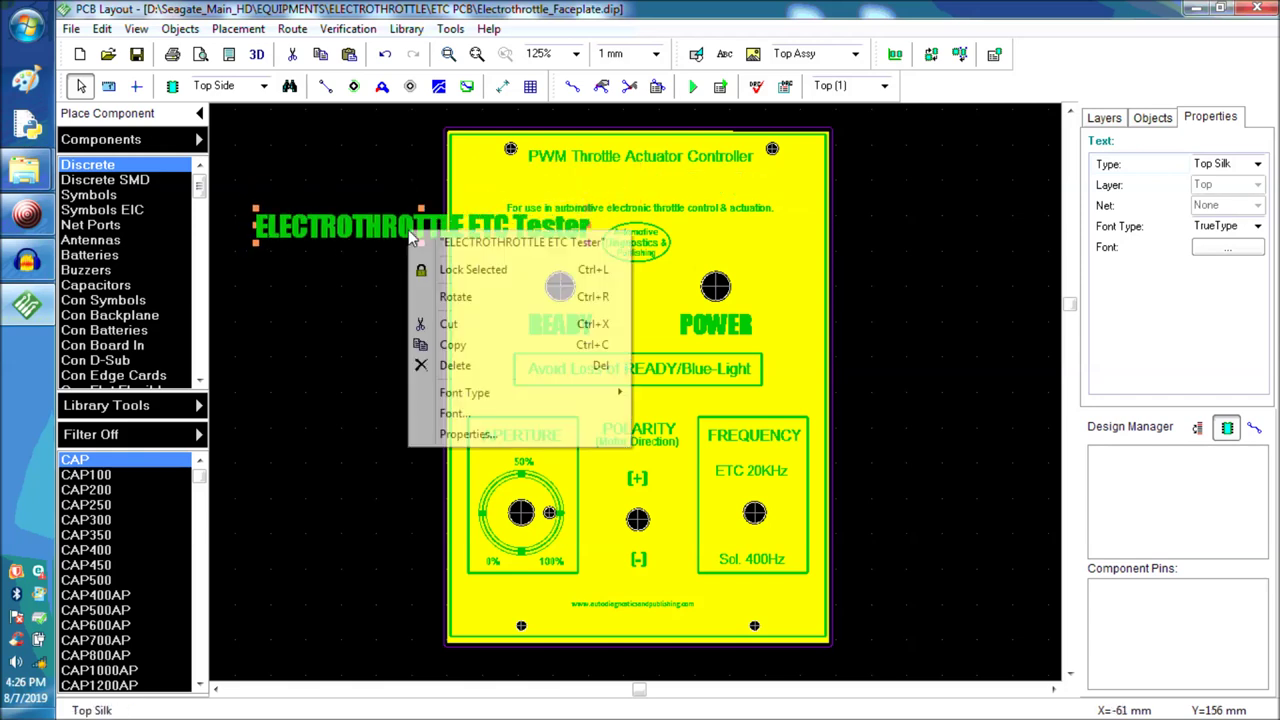
click(466, 254)
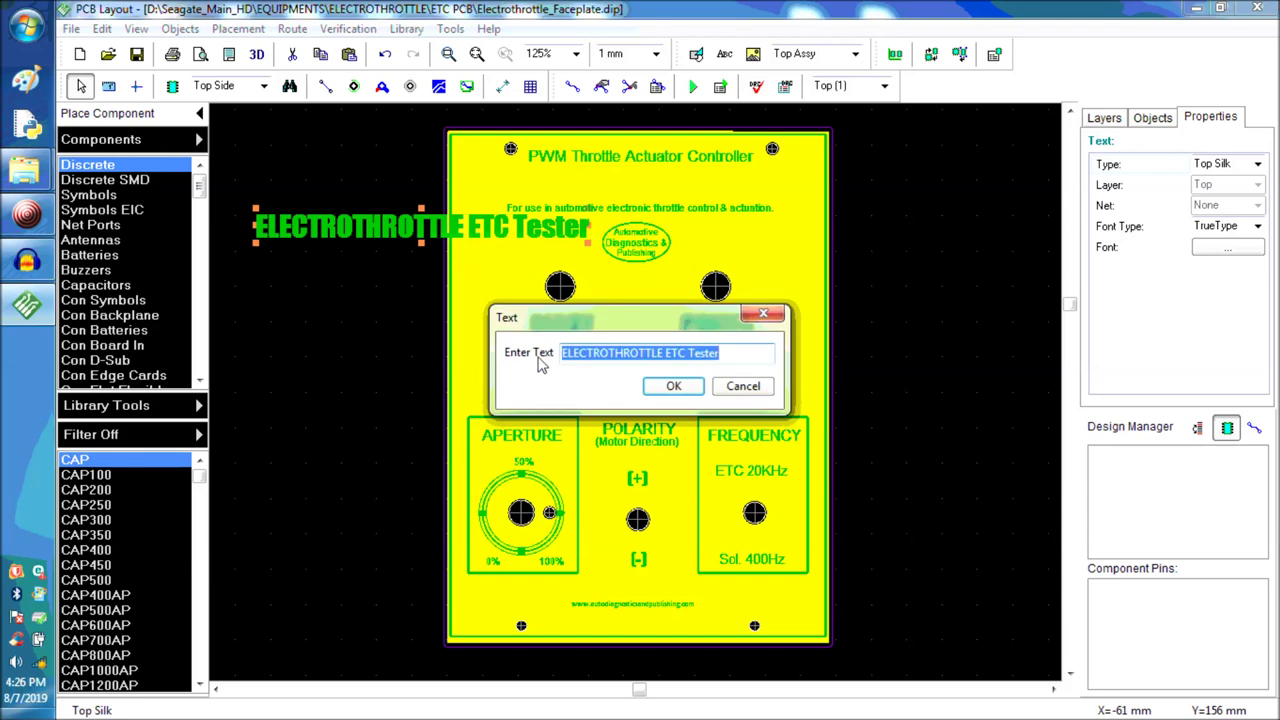
text(SOFTWARE)
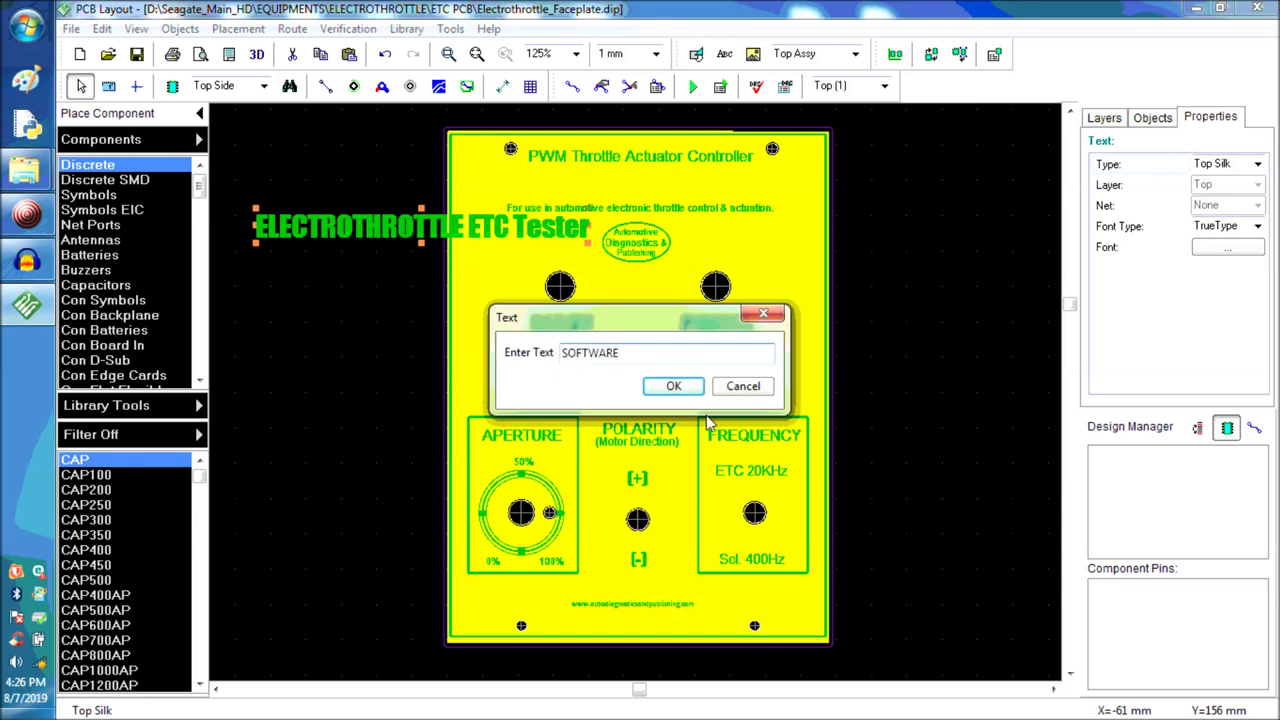
click(670, 386)
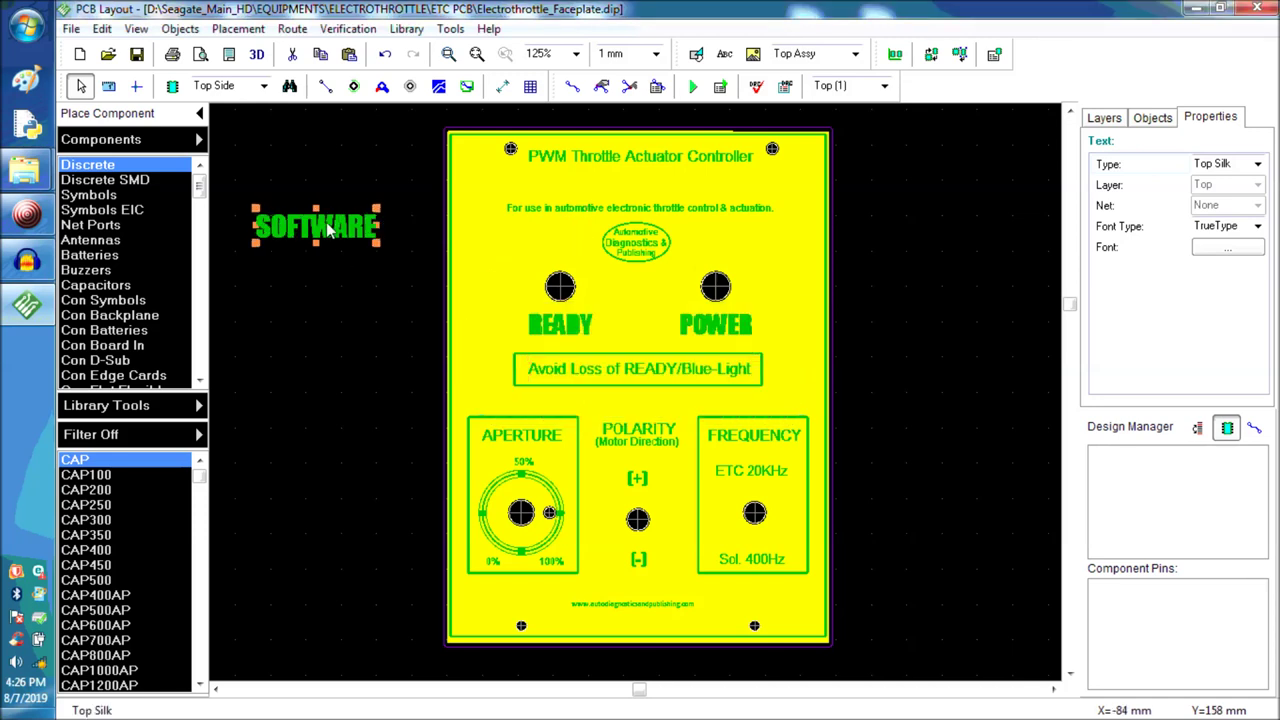
drag(330, 230, 650, 186)
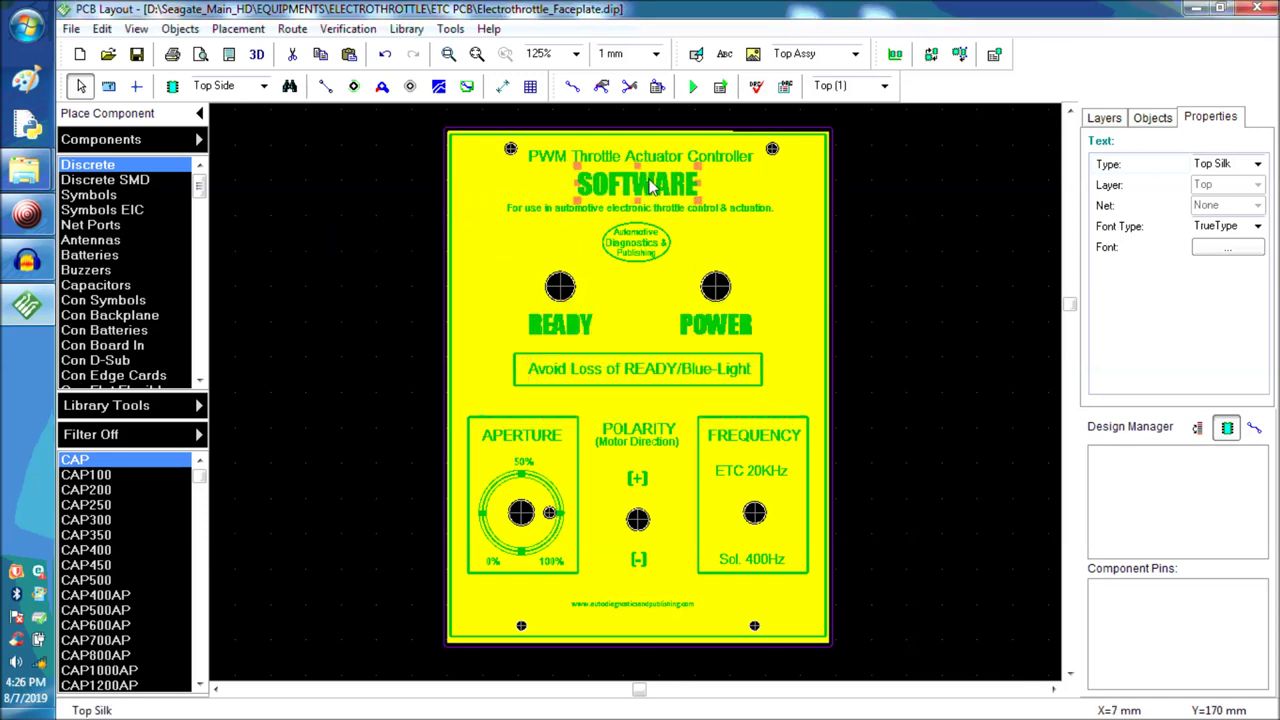
click(380, 218)
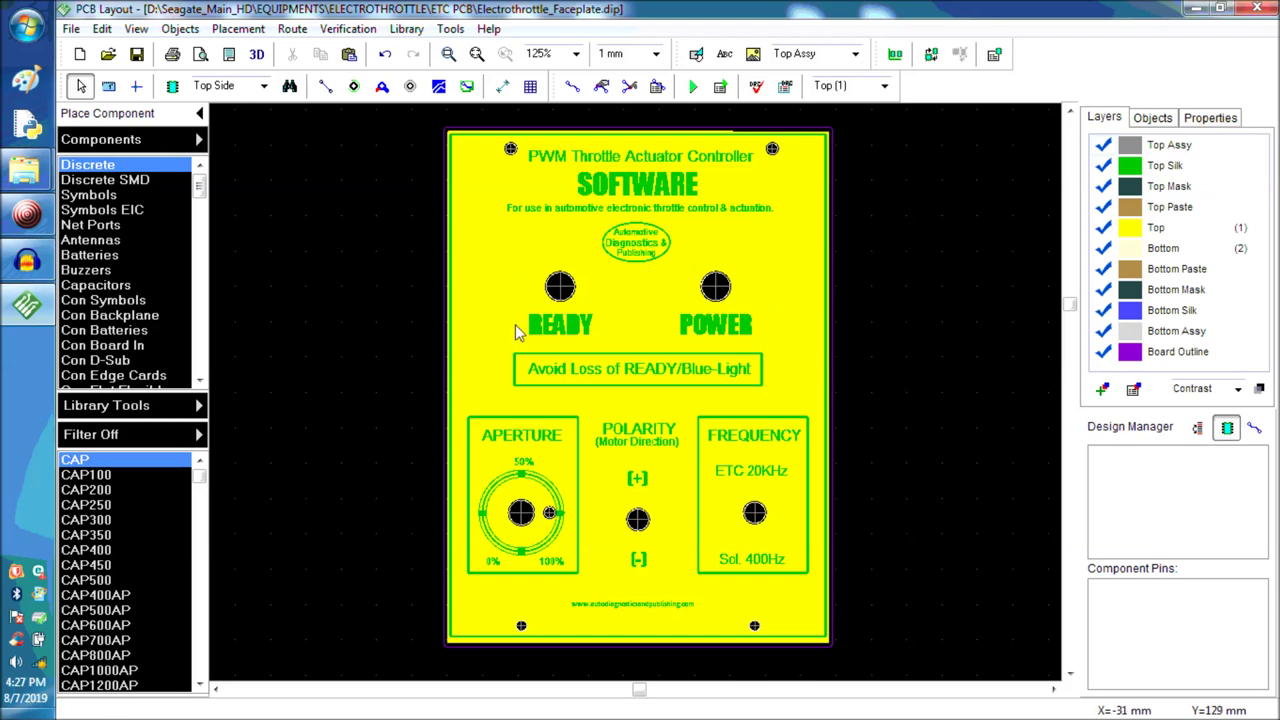
Show the properties of the mounting hole above READY: X -18, Y 140, 8 mm diameters
double_click(550, 290)
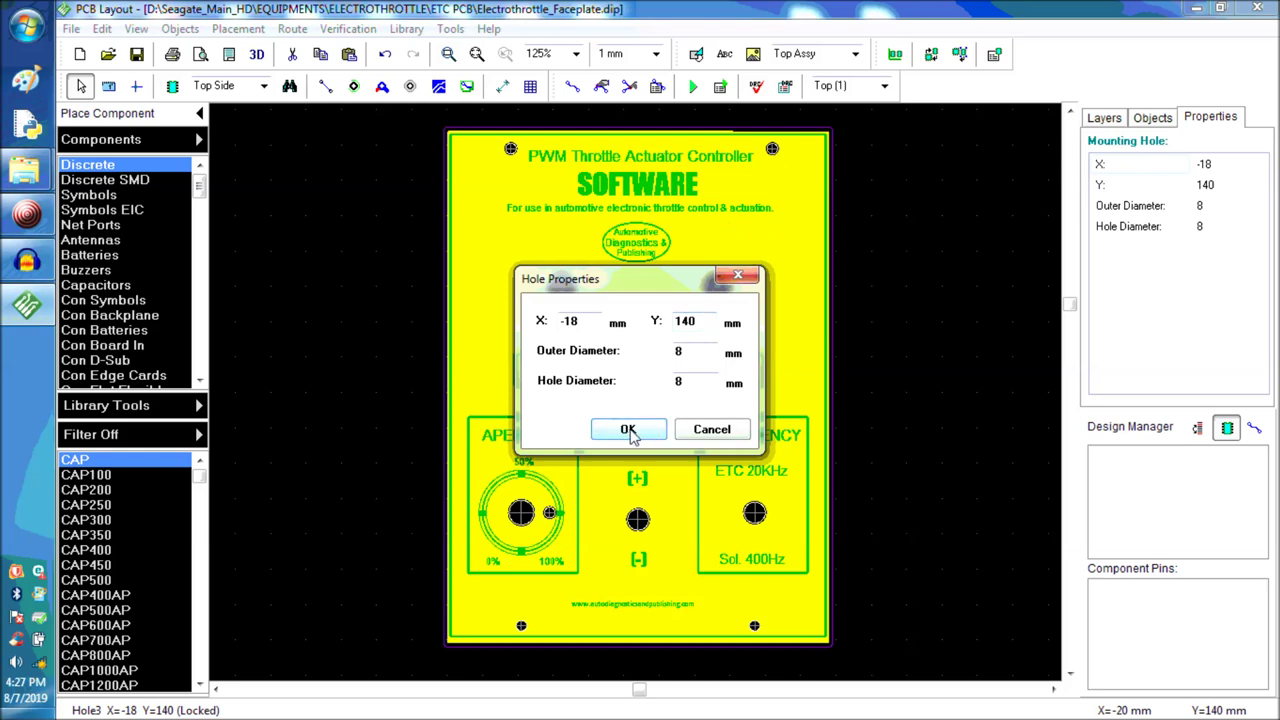
Review the READY and centre polarity hole sizes without changes, then show the layer list
click(691, 430)
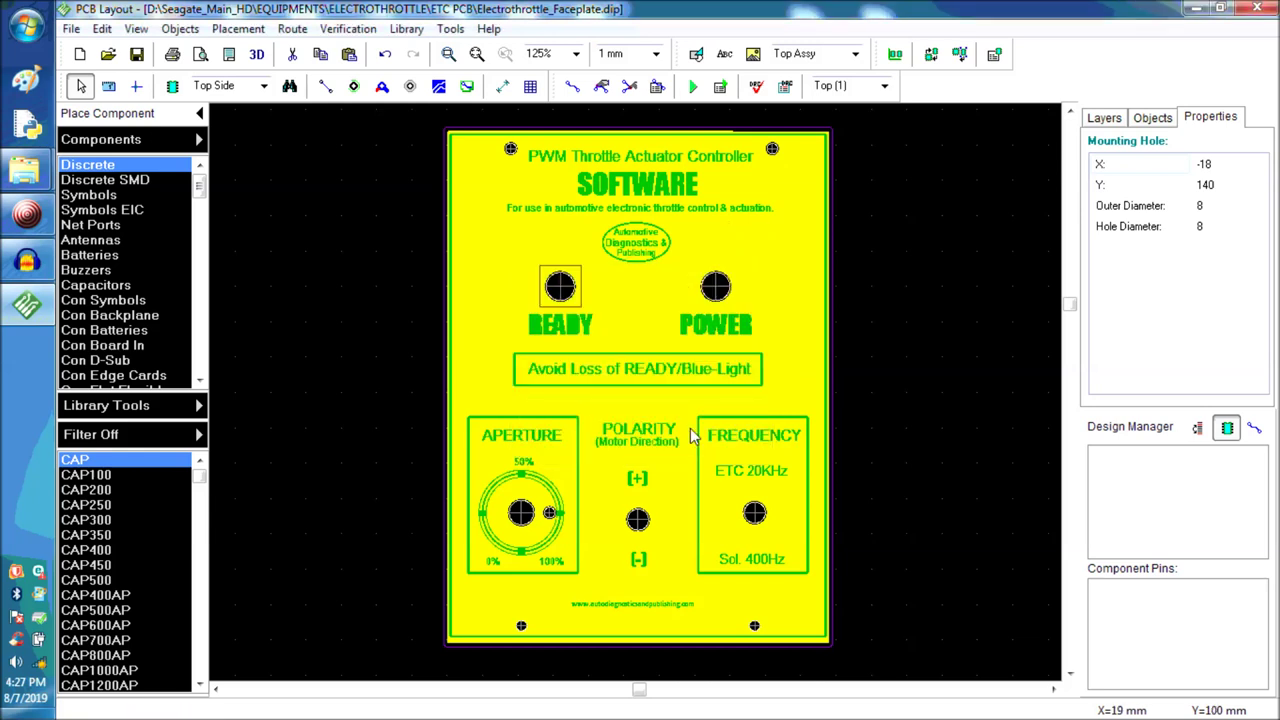
double_click(638, 522)
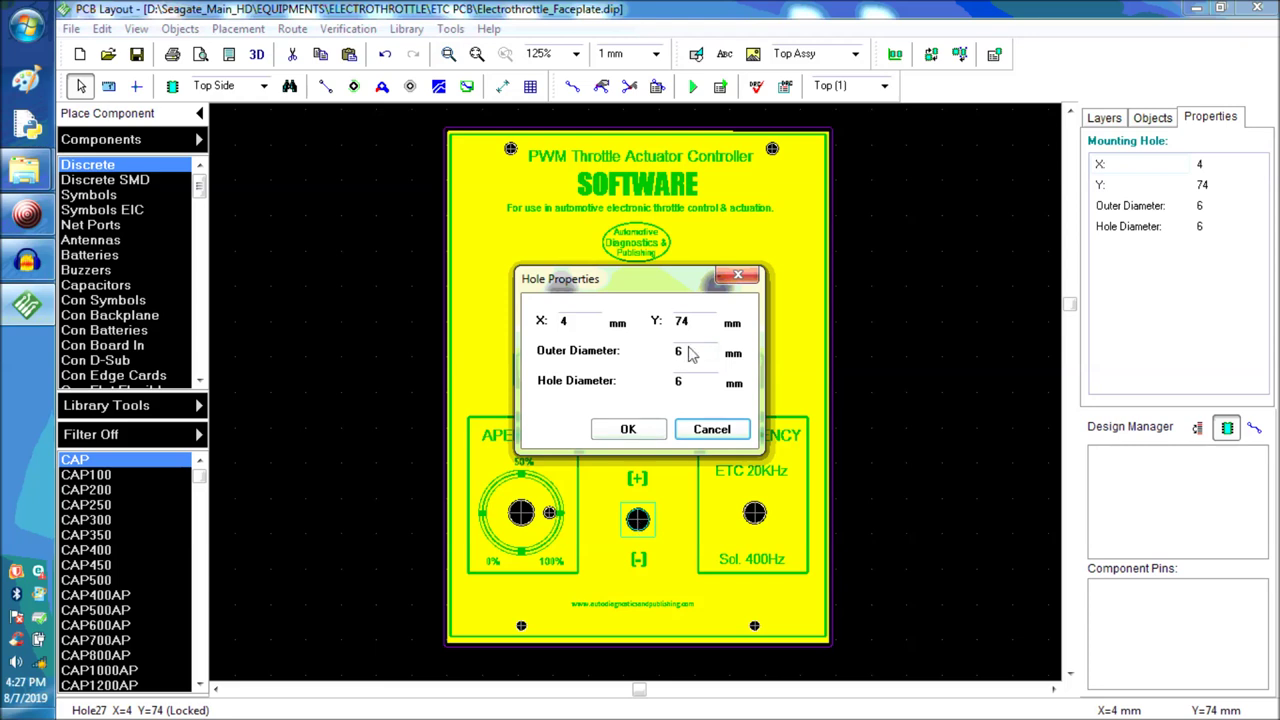
click(690, 432)
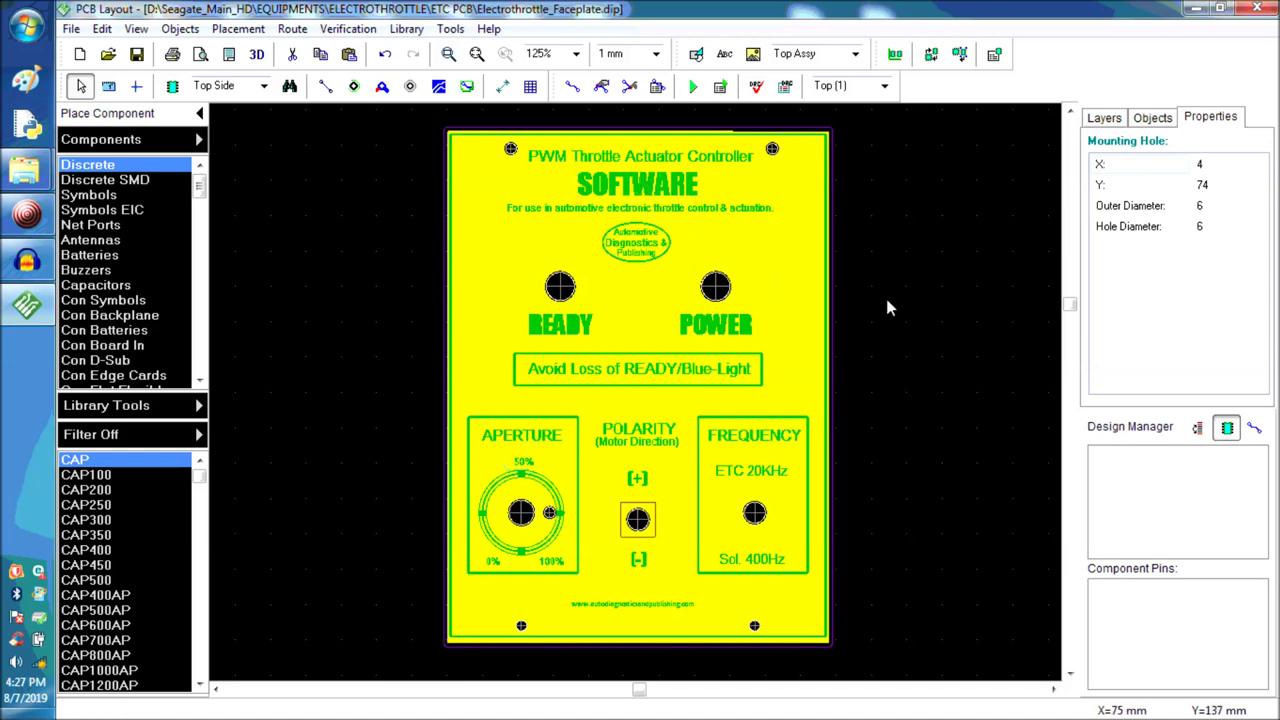
click(1104, 117)
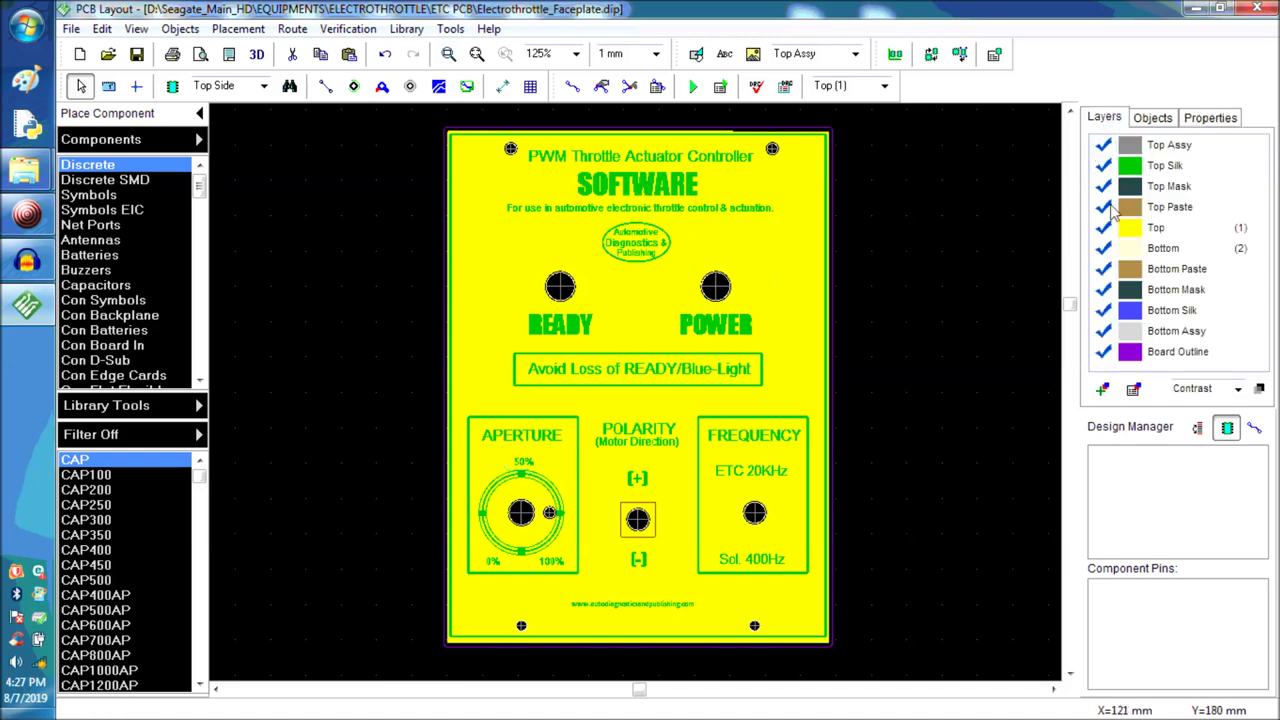
Switch off the Top copper layer so only green silkscreen and holes remain
click(1103, 228)
click(1103, 228)
click(1103, 228)
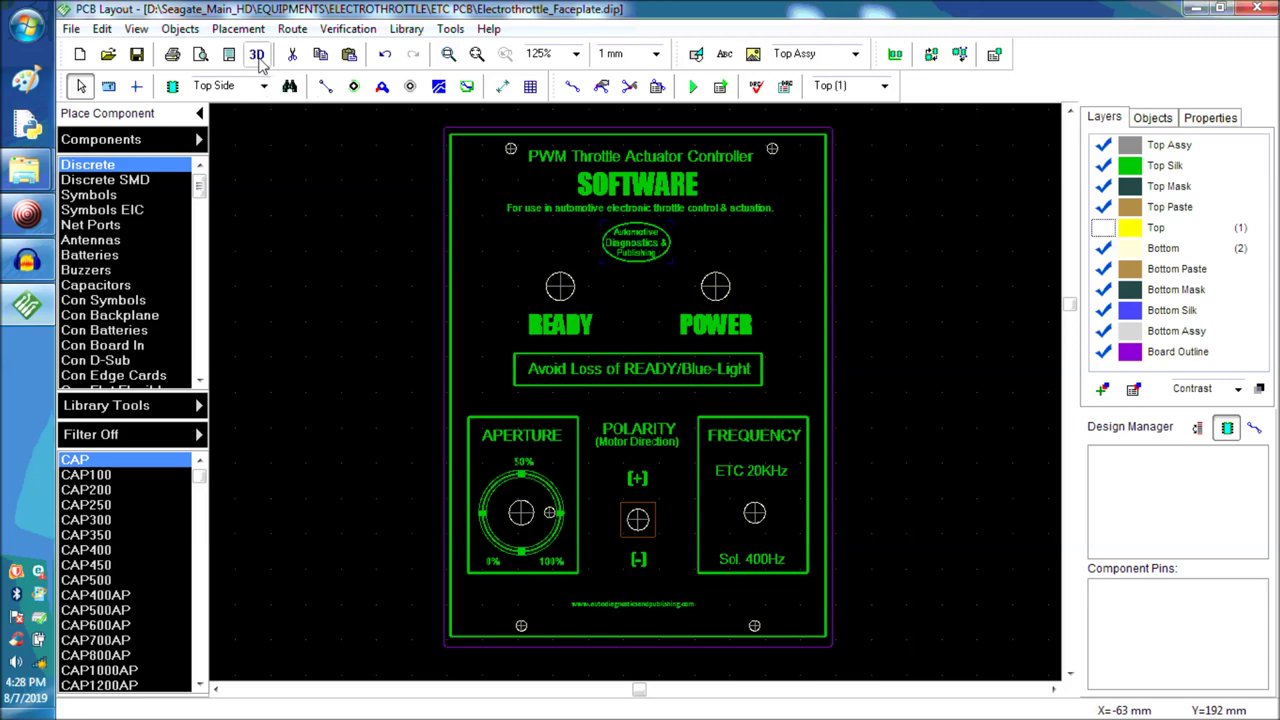
Show the faceplate in 3D Preview, skipping the missing-models warning, and rotate it to face the lettering
click(257, 56)
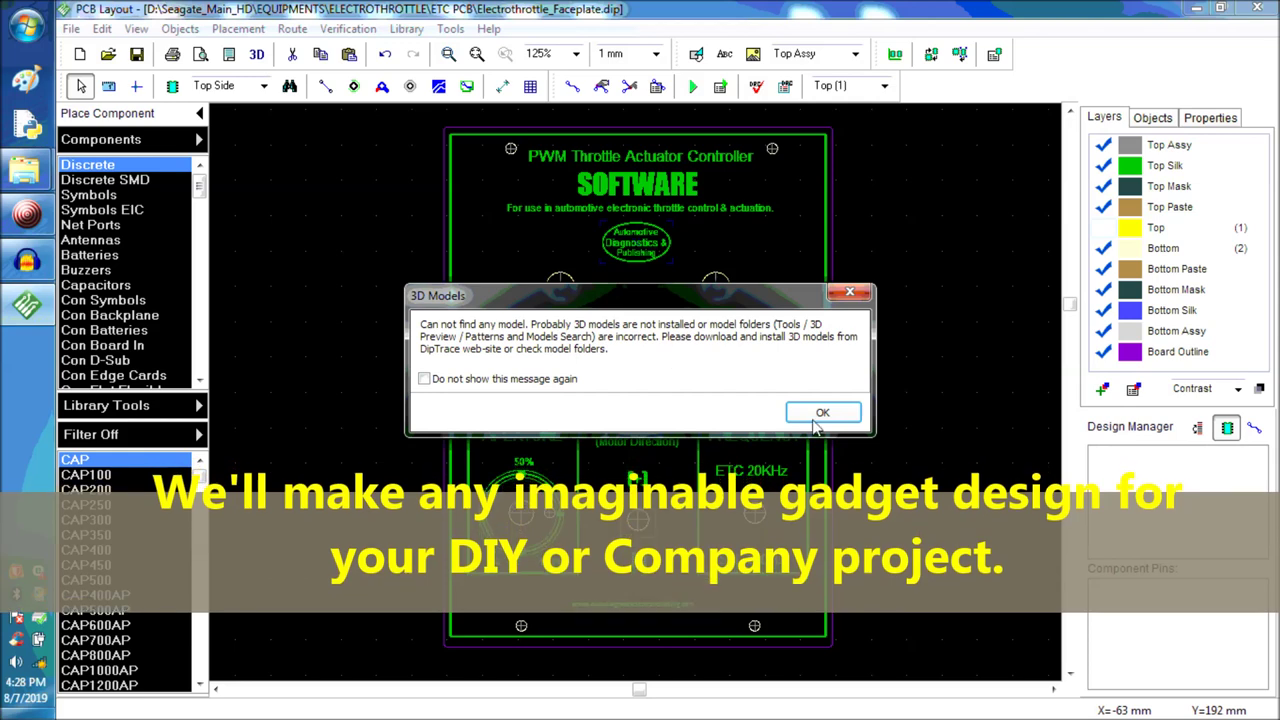
click(817, 418)
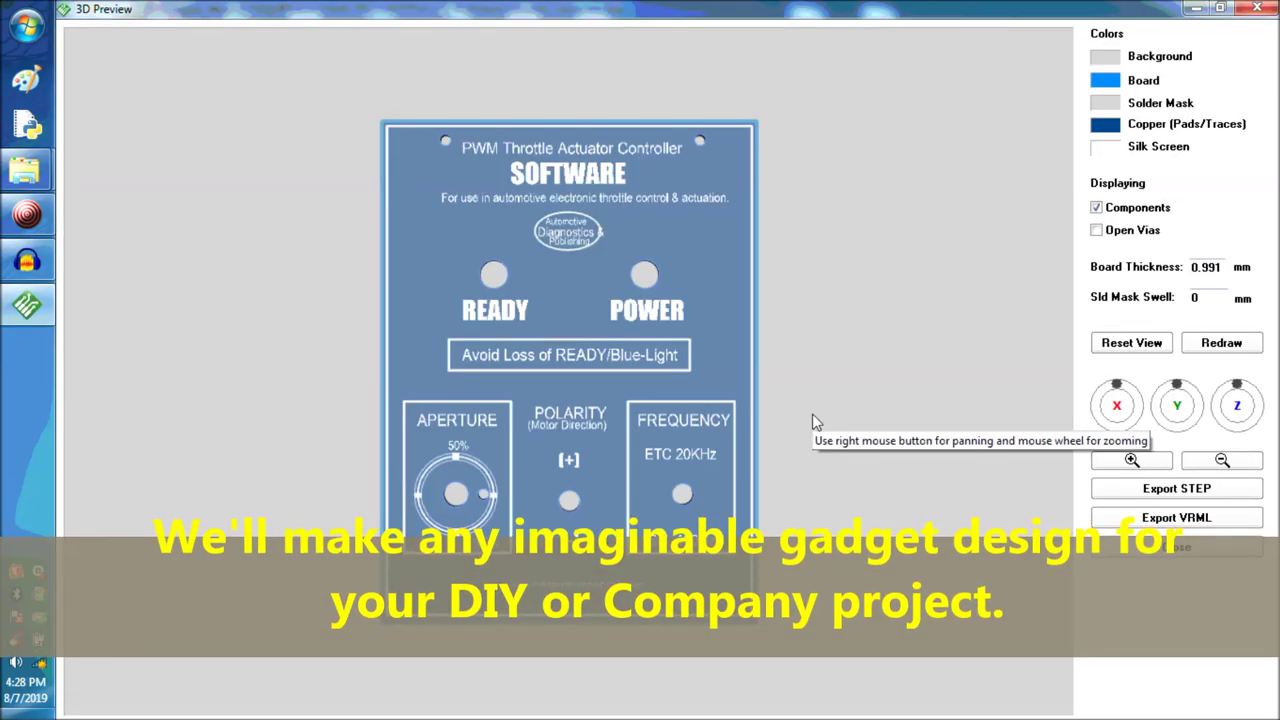
drag(702, 488, 994, 468)
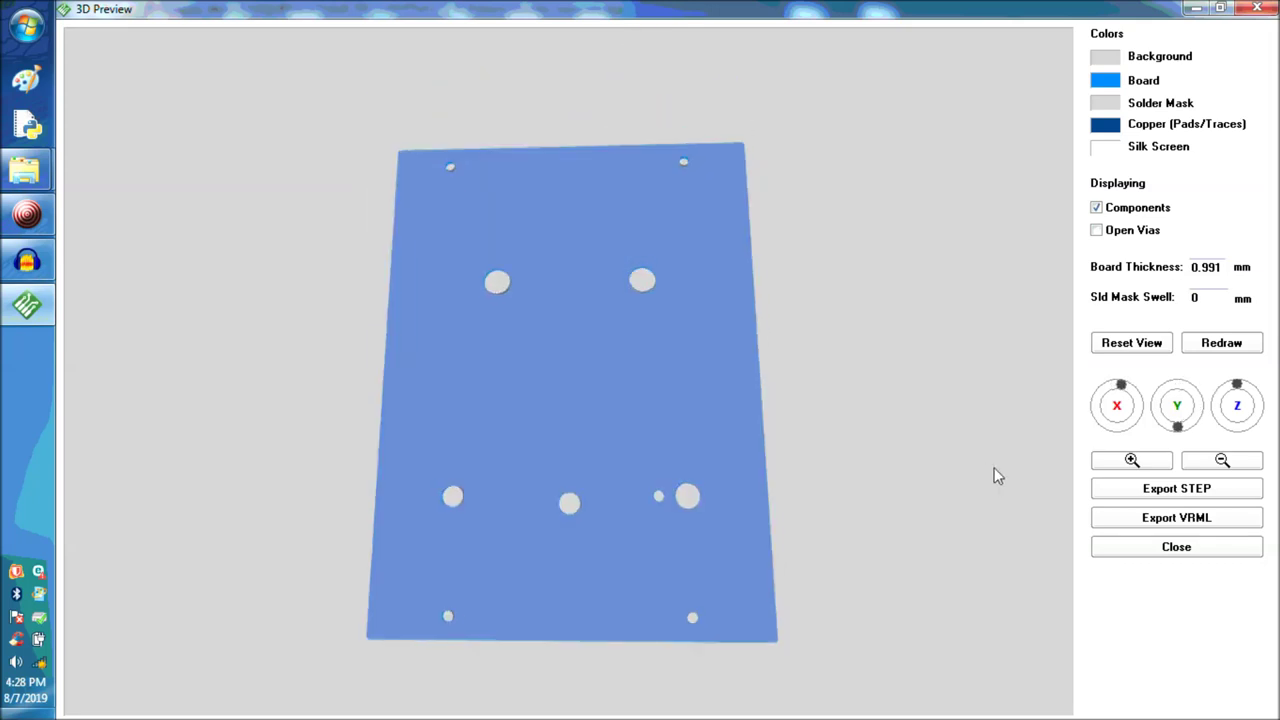
mouse_move(994, 476)
mouse_down()
mouse_move(700, 436)
mouse_move(643, 513)
mouse_move(708, 509)
mouse_move(736, 490)
mouse_move(713, 513)
mouse_move(725, 506)
mouse_move(680, 462)
mouse_move(661, 470)
mouse_move(699, 465)
mouse_move(700, 452)
mouse_up()
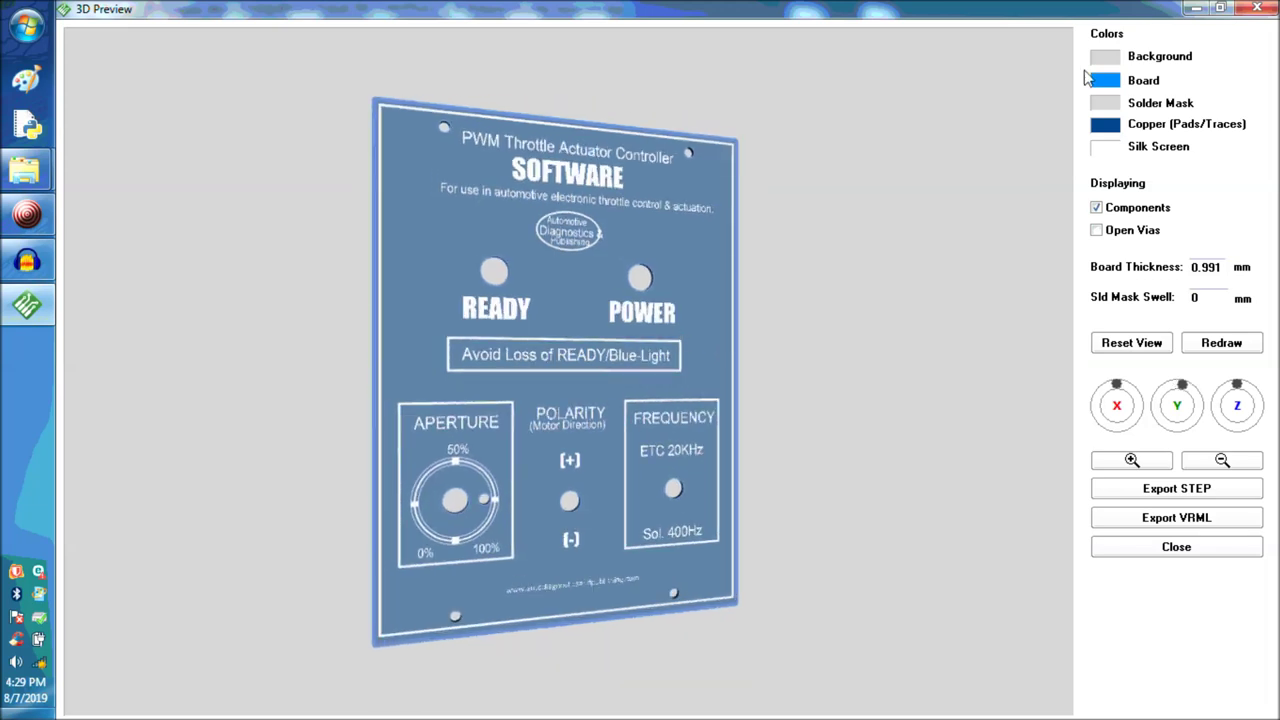
click(1121, 78)
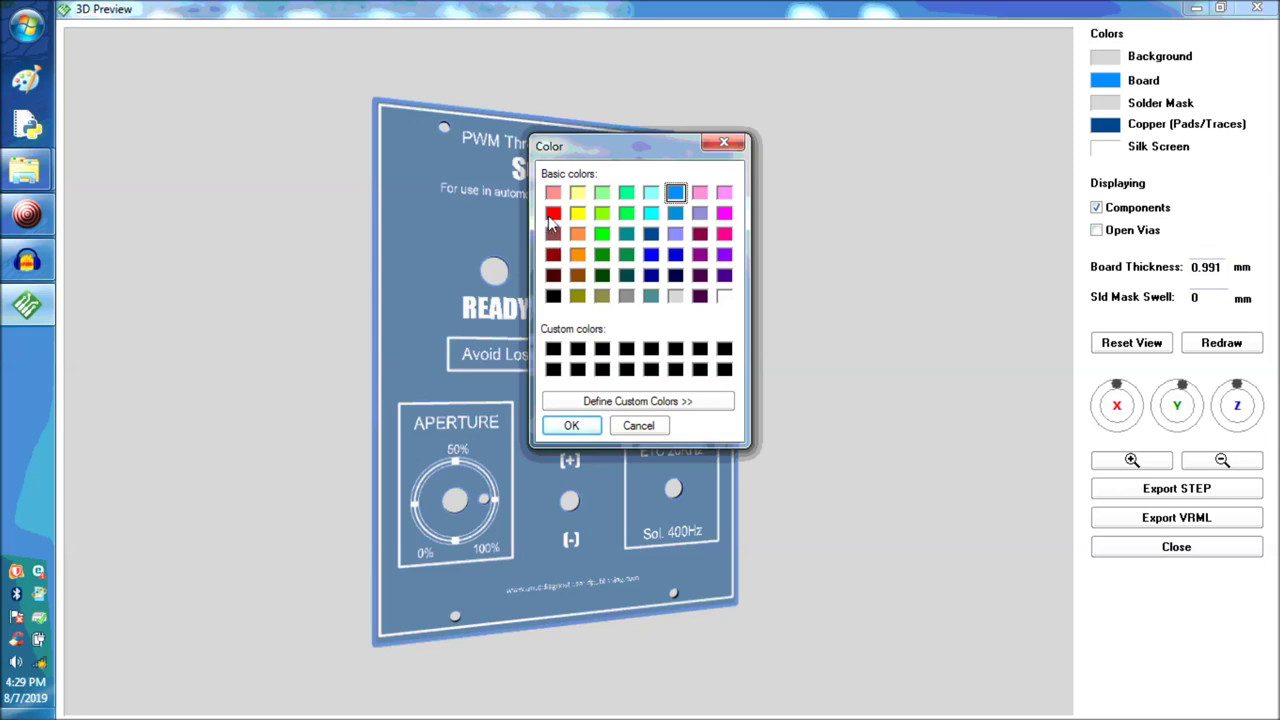
Set the board and copper colours to red and redraw the 3D faceplate
click(553, 213)
click(571, 425)
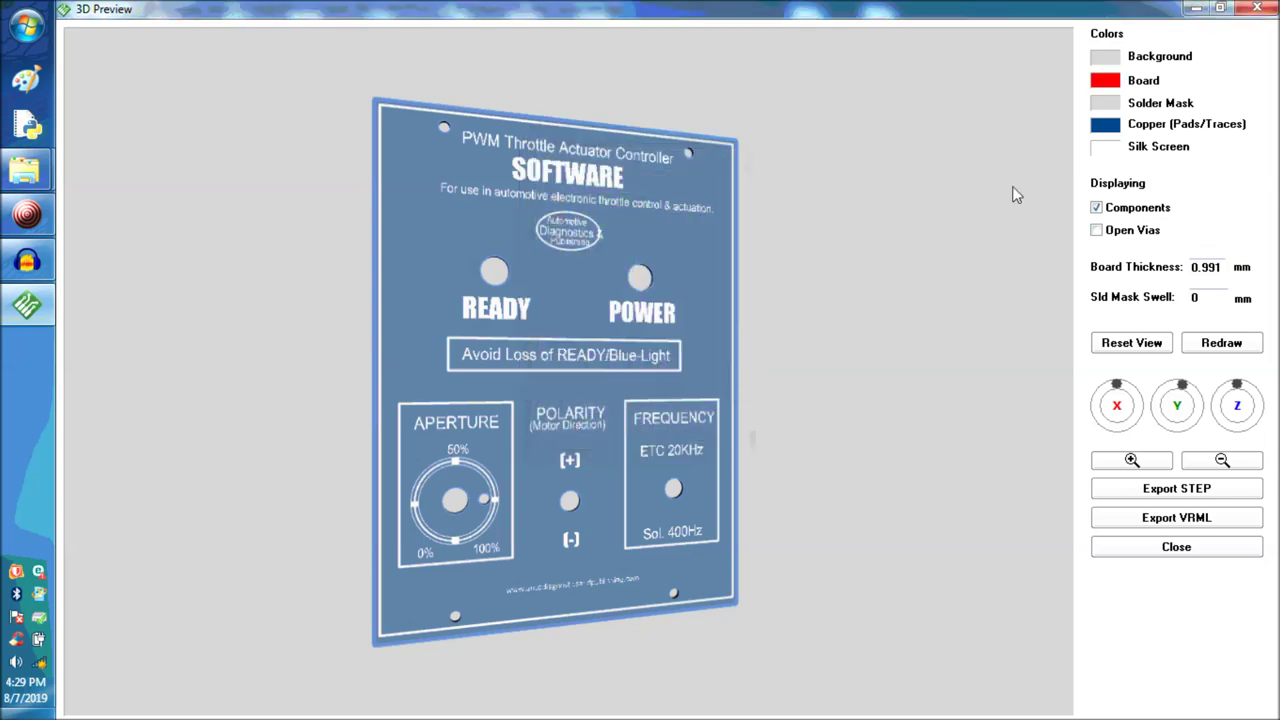
click(1112, 135)
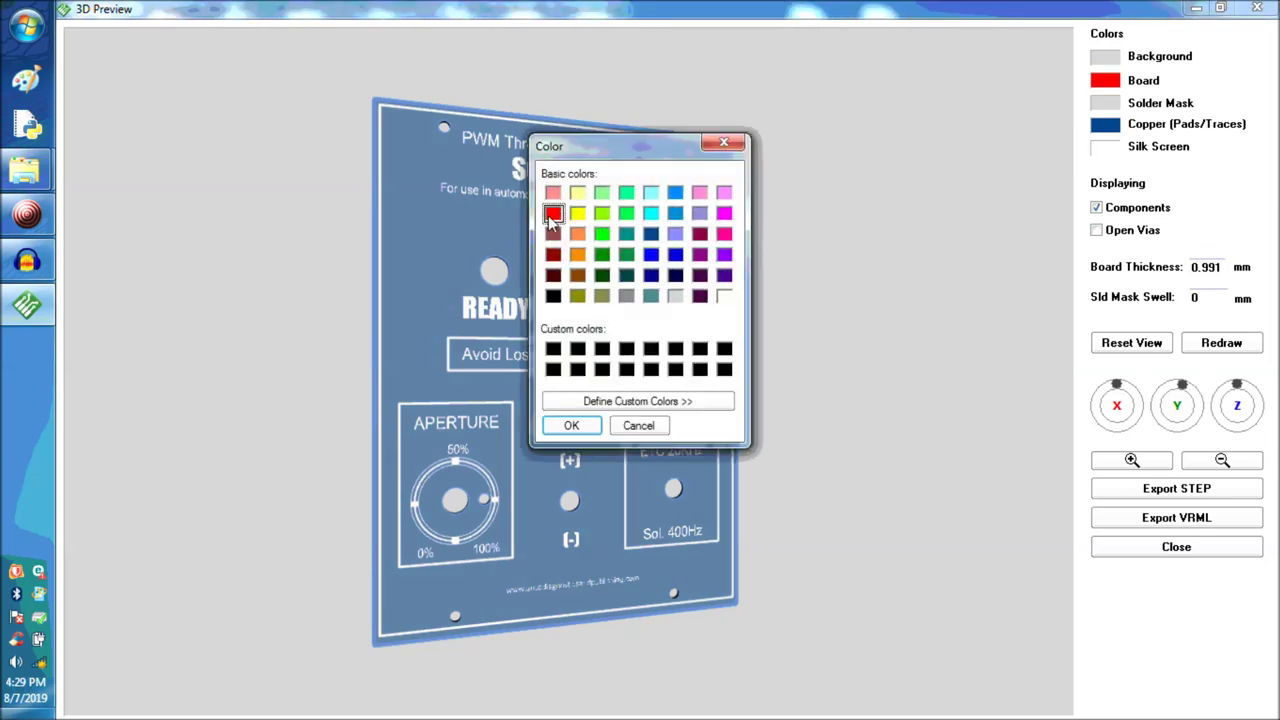
click(571, 426)
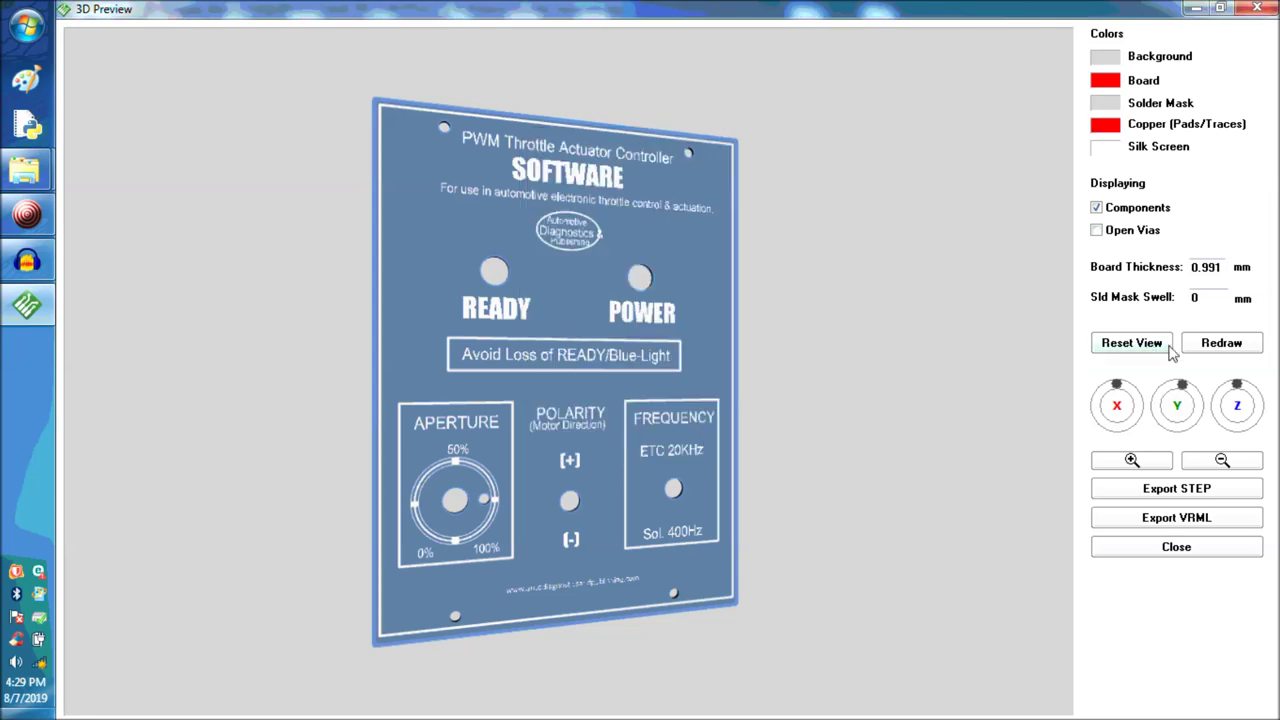
click(1200, 348)
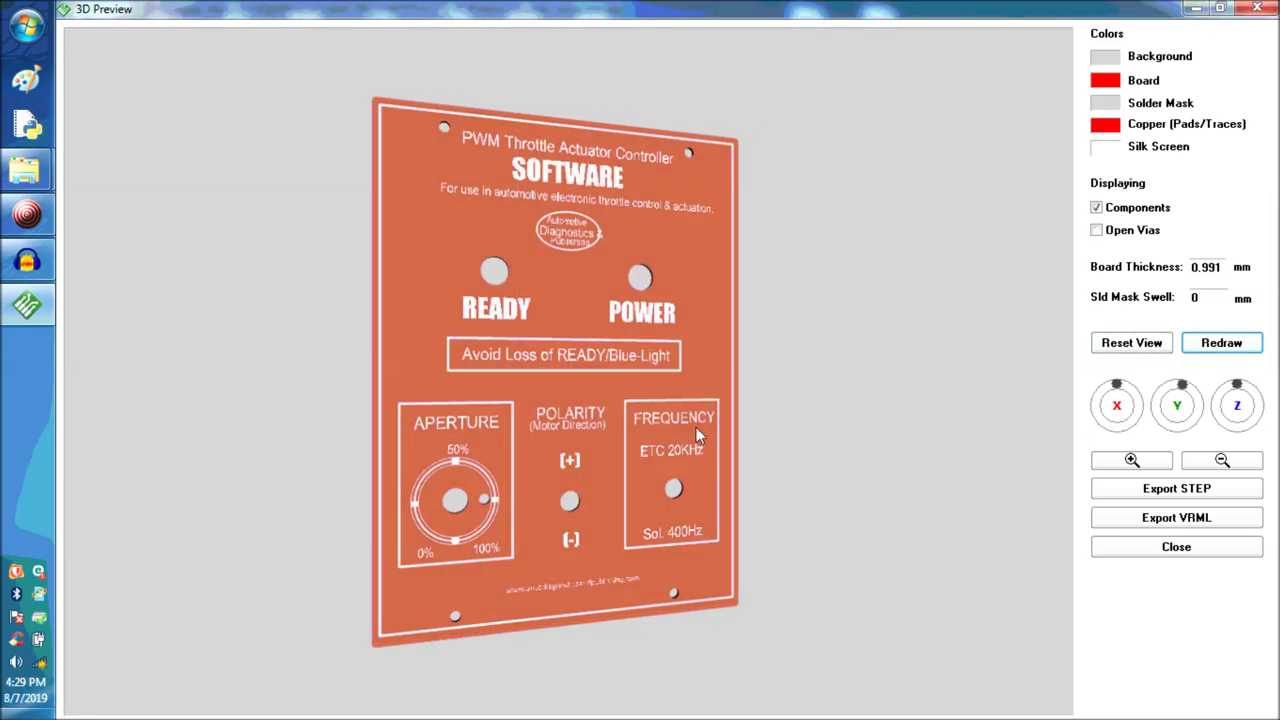
mouse_move(695, 427)
mouse_down()
mouse_move(600, 448)
mouse_move(686, 447)
mouse_move(702, 420)
mouse_move(606, 443)
mouse_move(572, 434)
mouse_move(670, 424)
mouse_up()
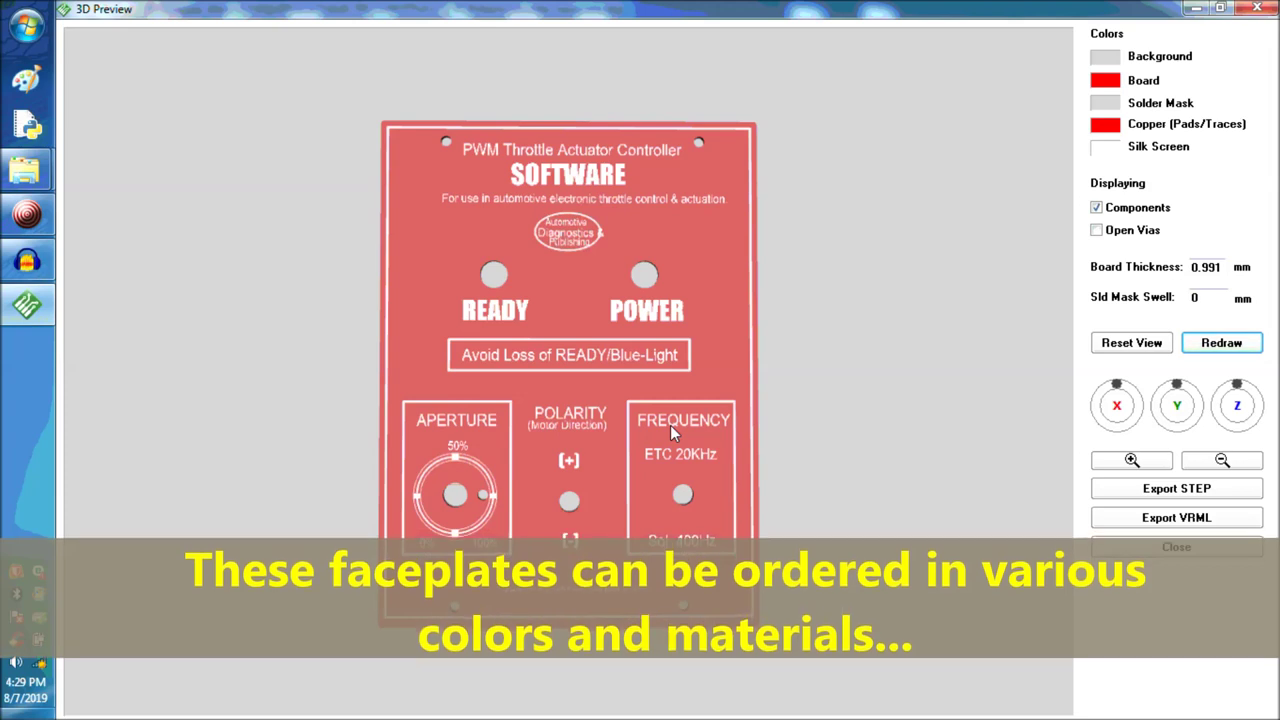
drag(670, 425, 662, 433)
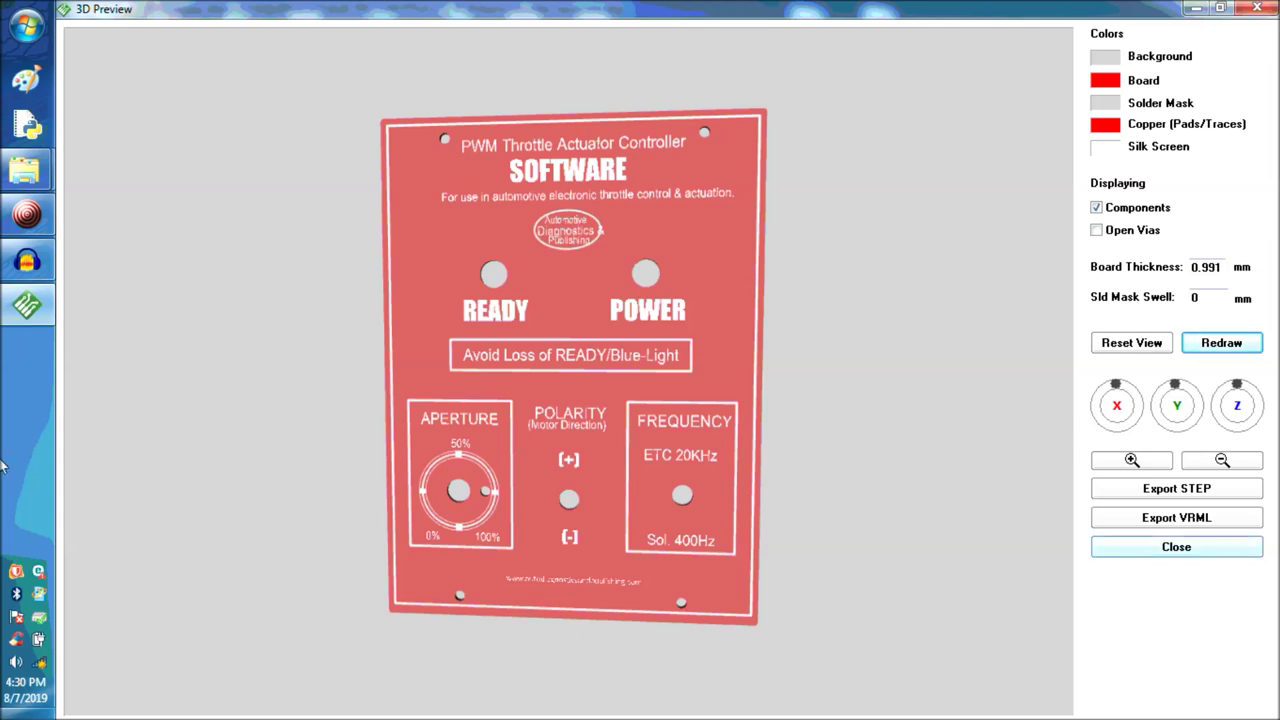
Stop the Audacity narration recording and minimize Audacity
click(27, 260)
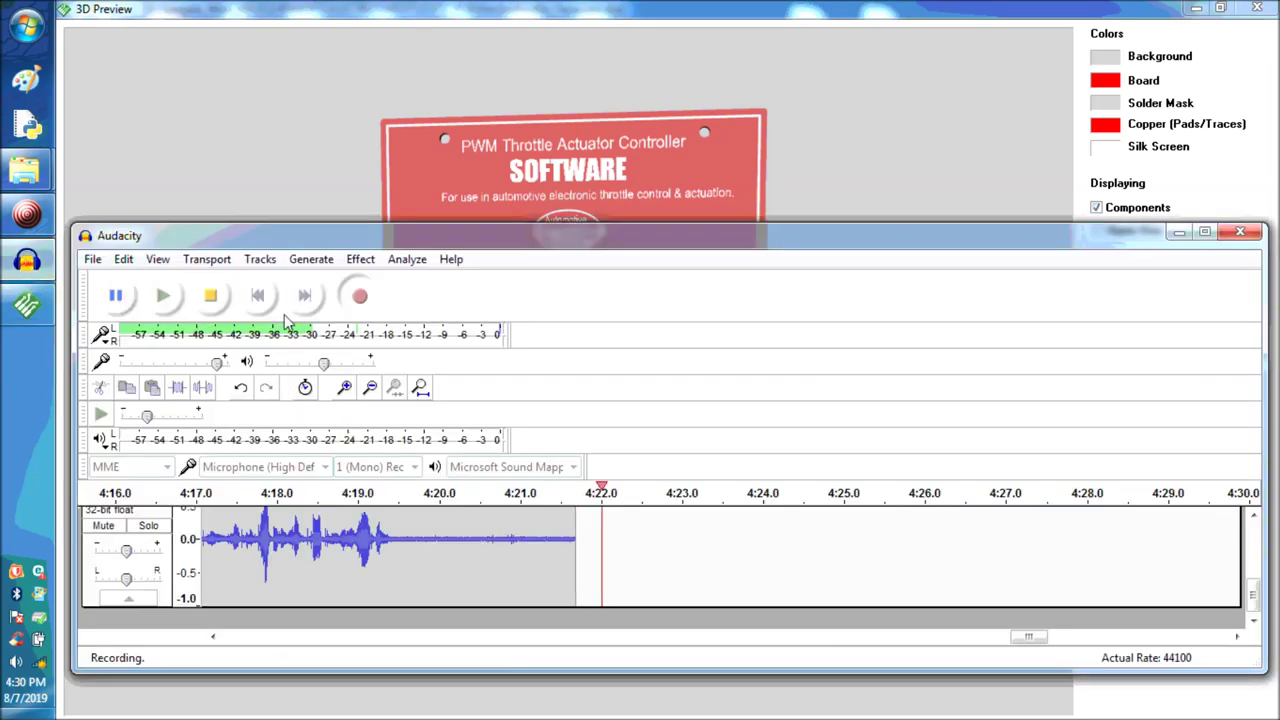
click(211, 300)
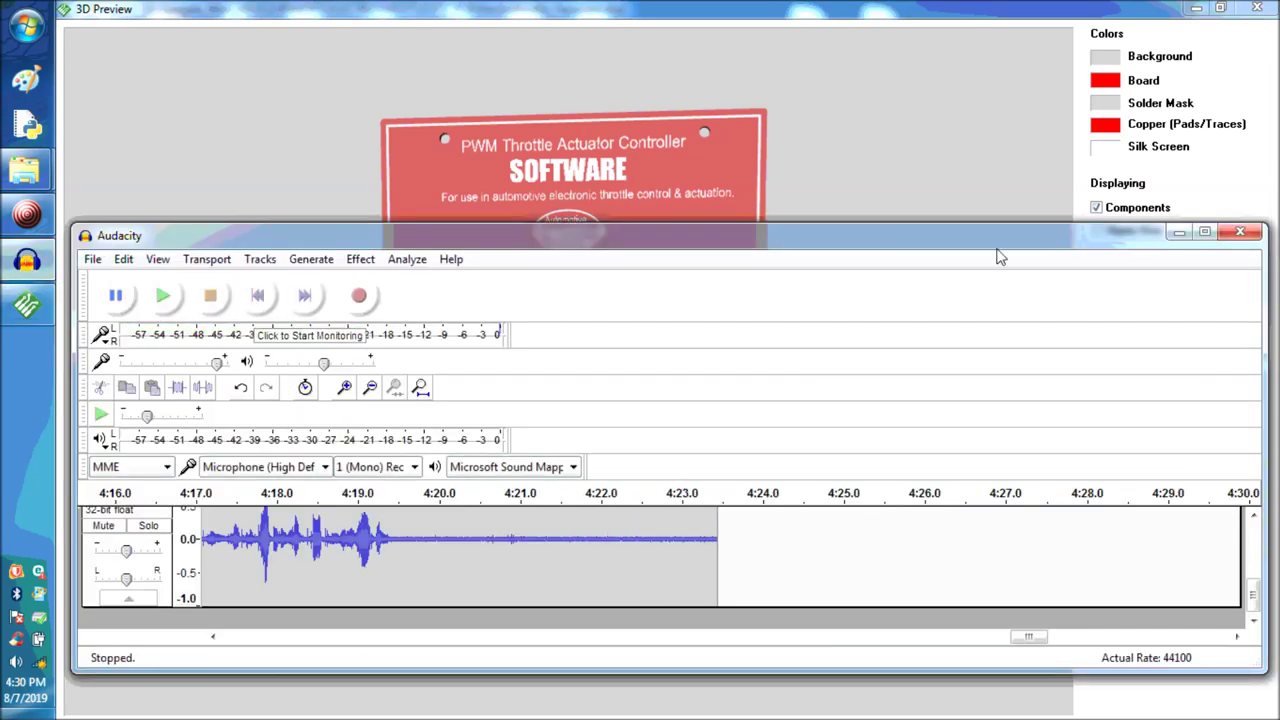
click(1179, 232)
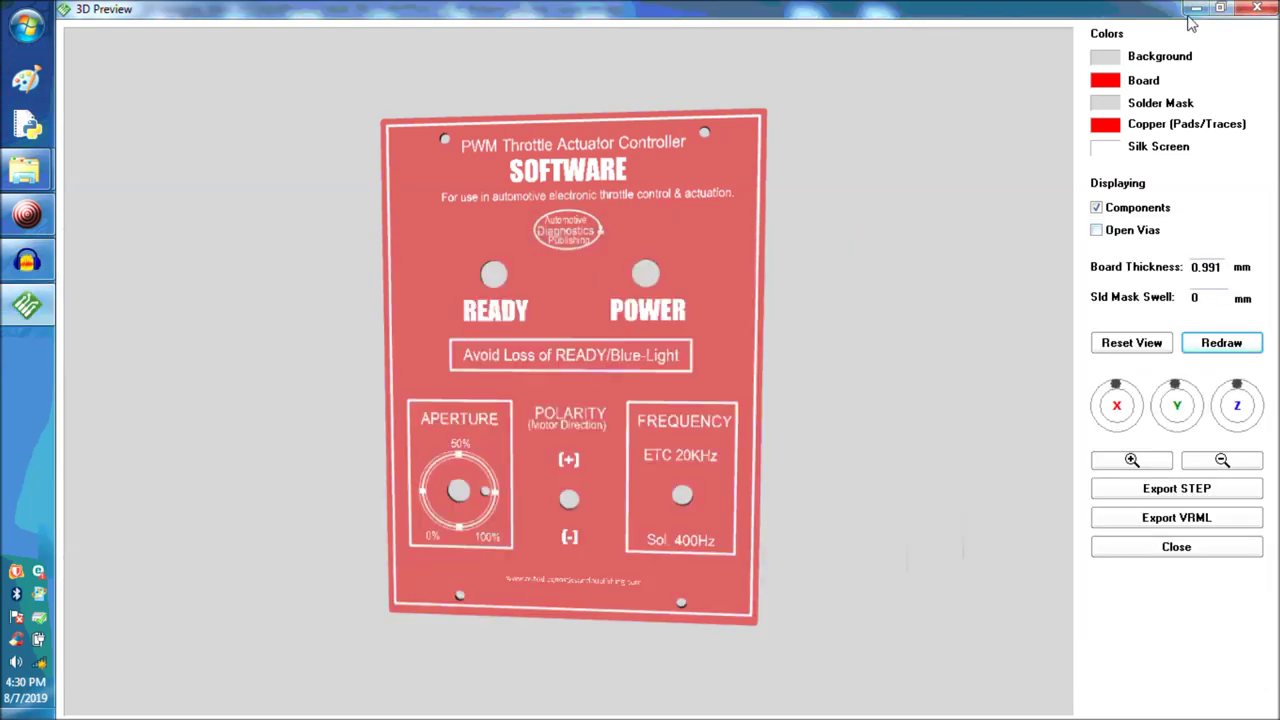
Close the 3D preview to return to the faceplate layout, then bring up the screen recorder controls
click(1171, 552)
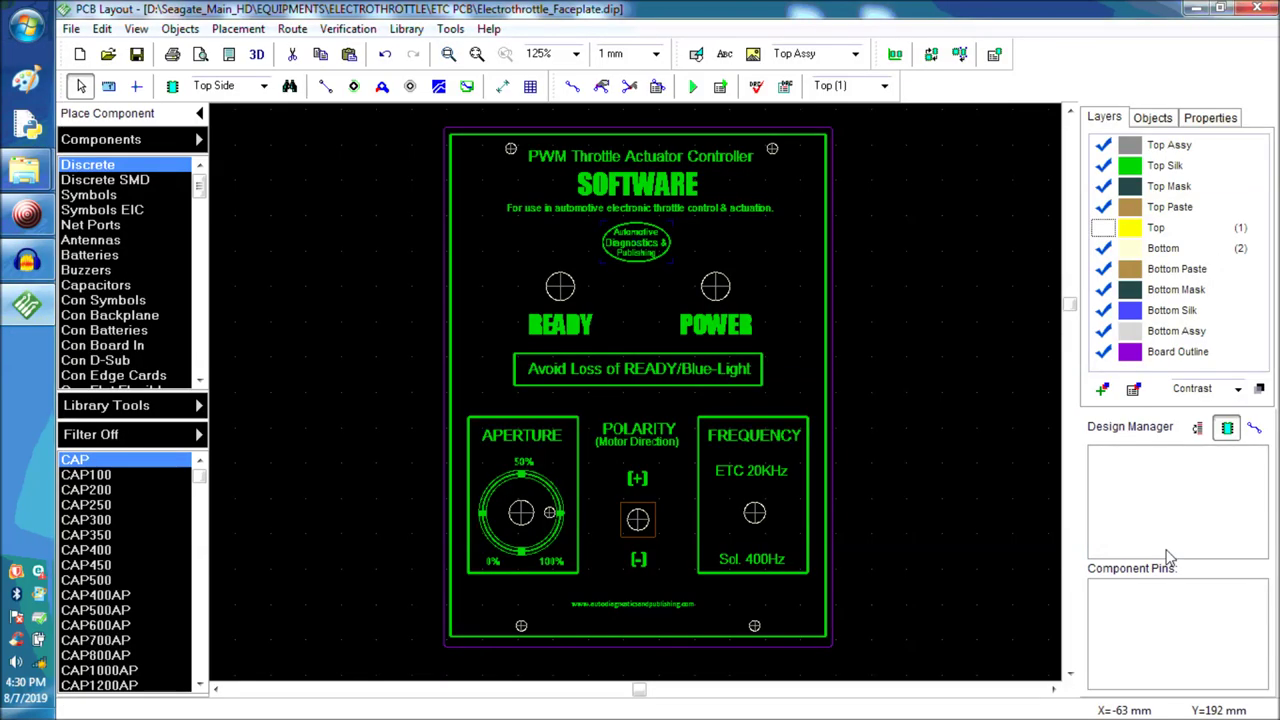
click(28, 214)
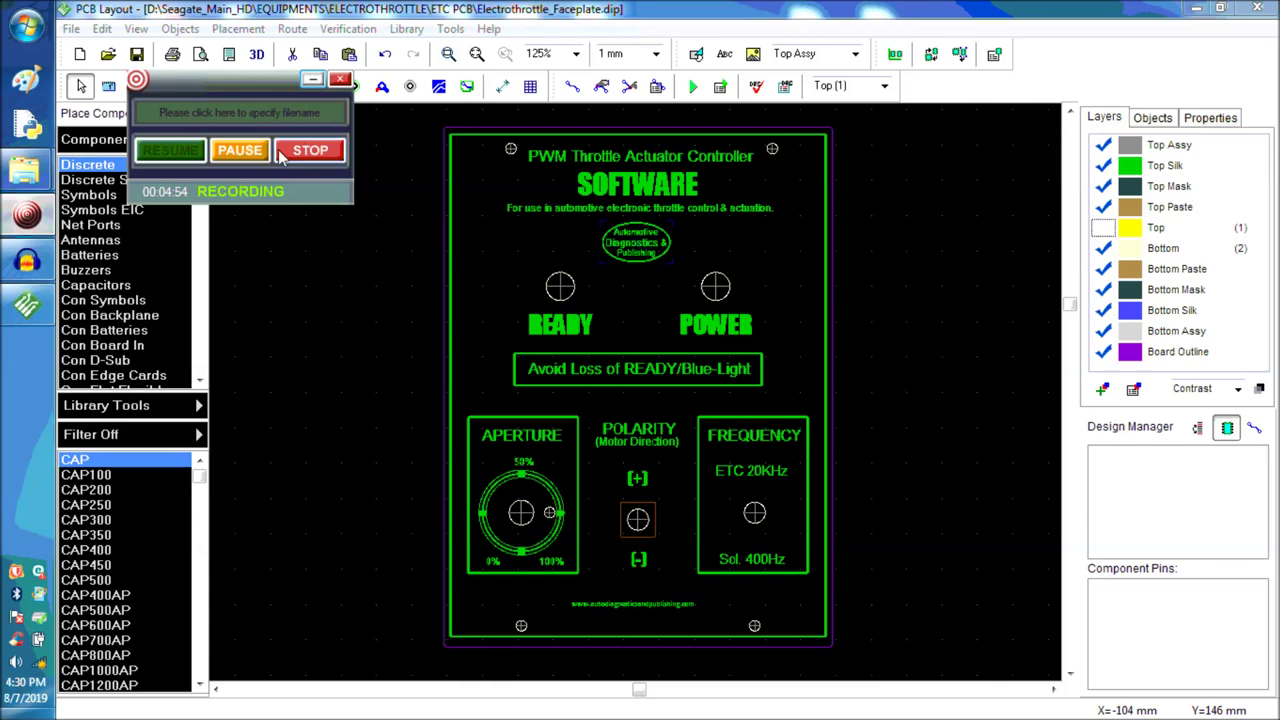